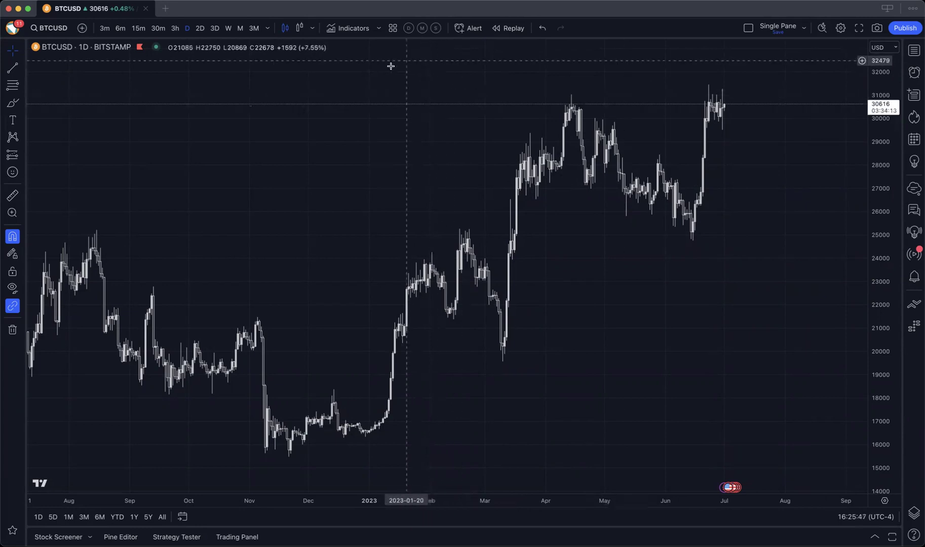
Add the invite-only Time Trades Declinations indicator, found by searching 'time trades decl'
click(346, 29)
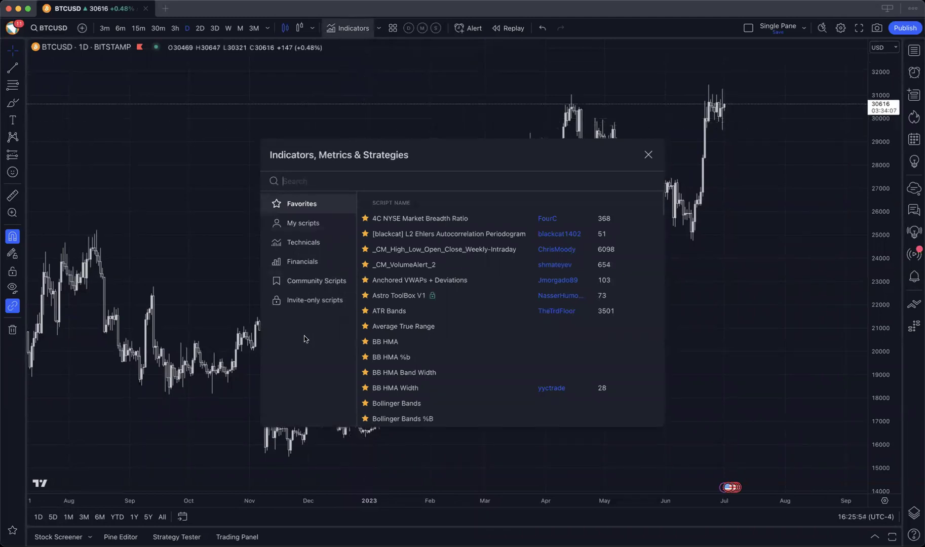
click(298, 302)
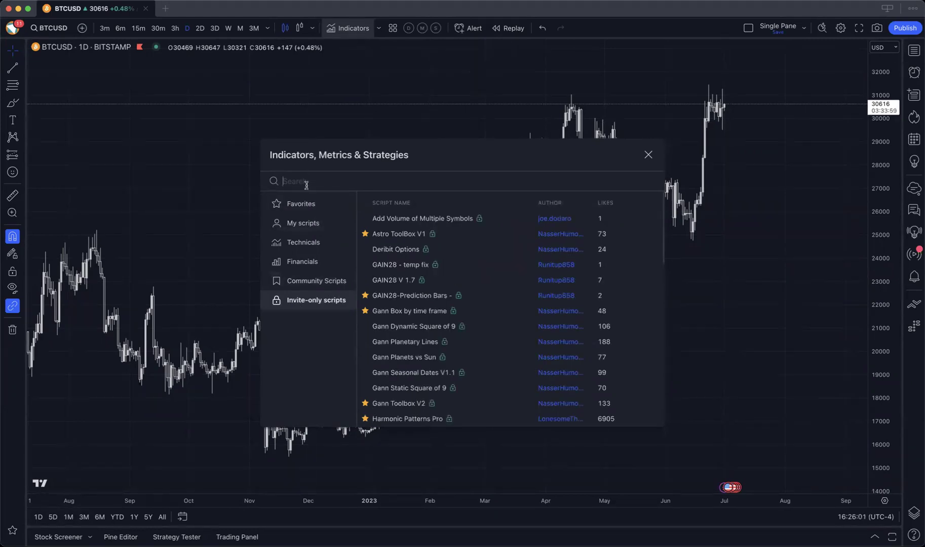
text(time )
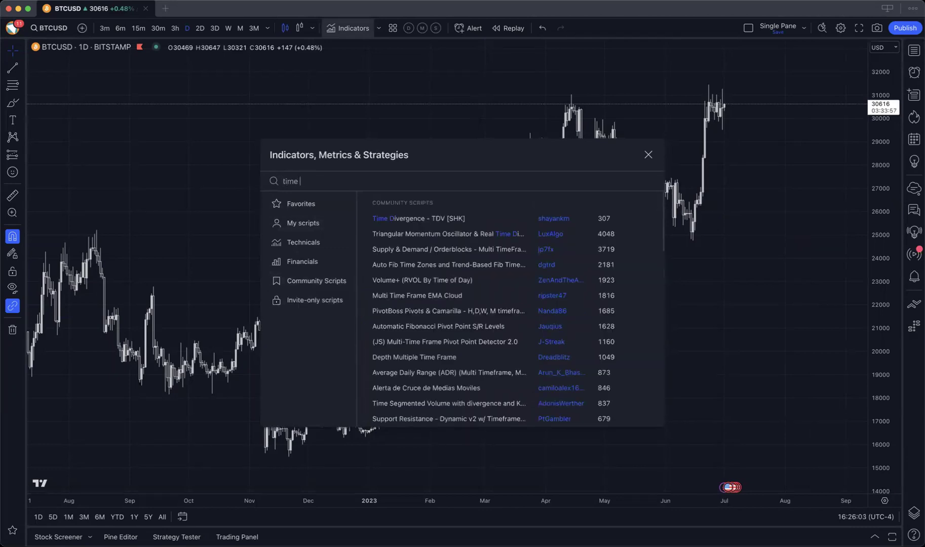
text(trades decl)
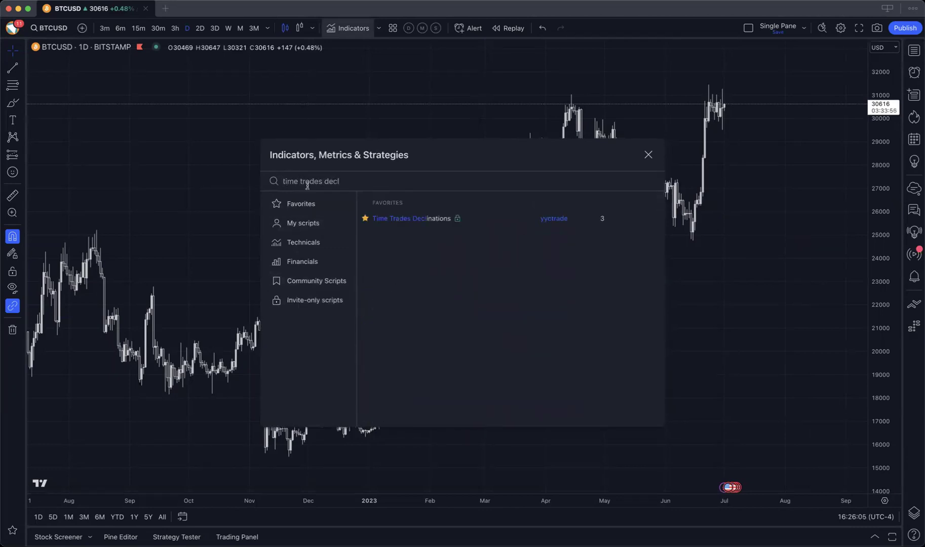
click(419, 218)
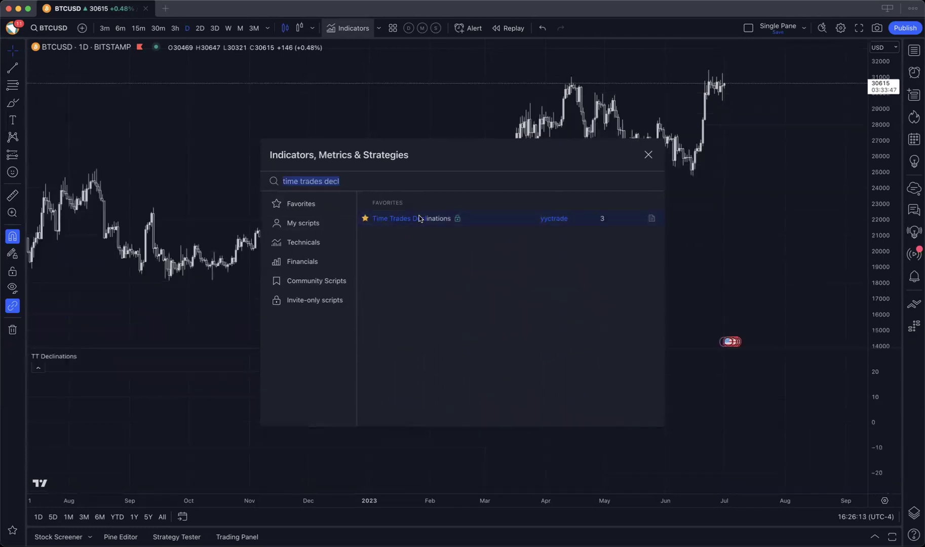
Close the Indicators dialog to reveal the TT Declinations pane and its curves
click(648, 155)
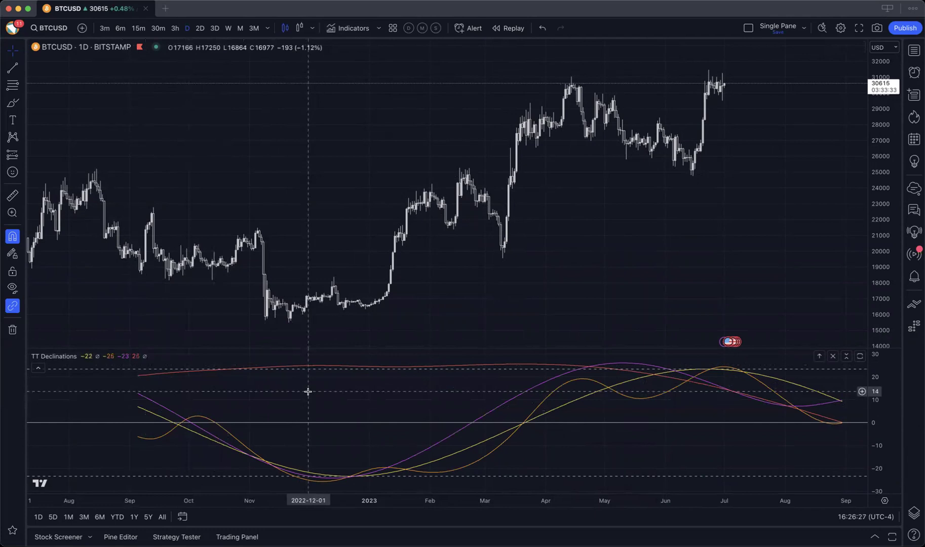
mouse_move(96, 357)
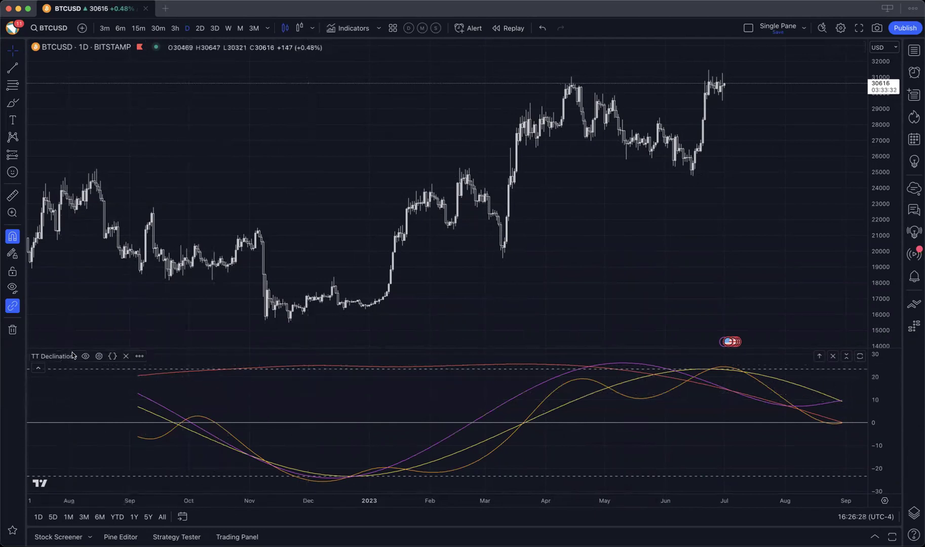
Enable the Moon curve in the TT Declinations inputs and confirm with Ok
click(99, 357)
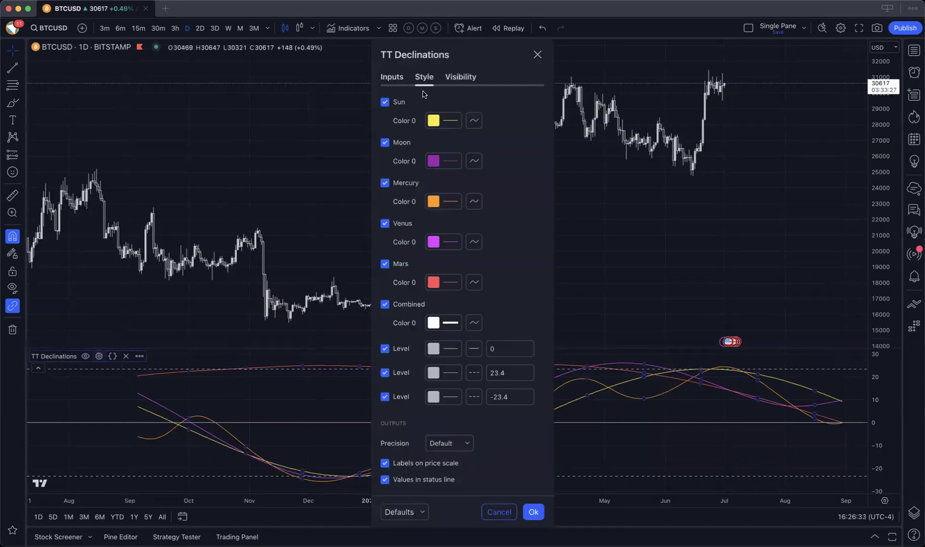
click(400, 77)
click(384, 127)
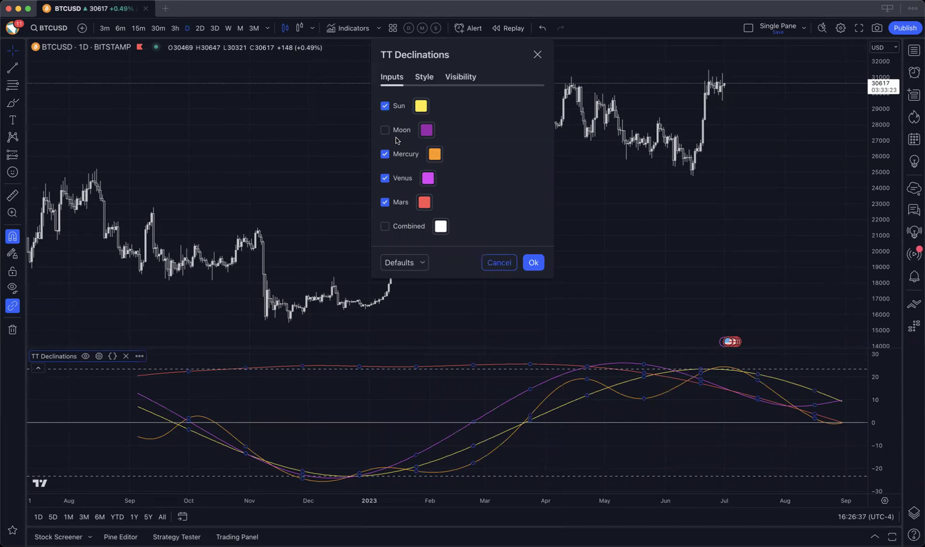
click(398, 131)
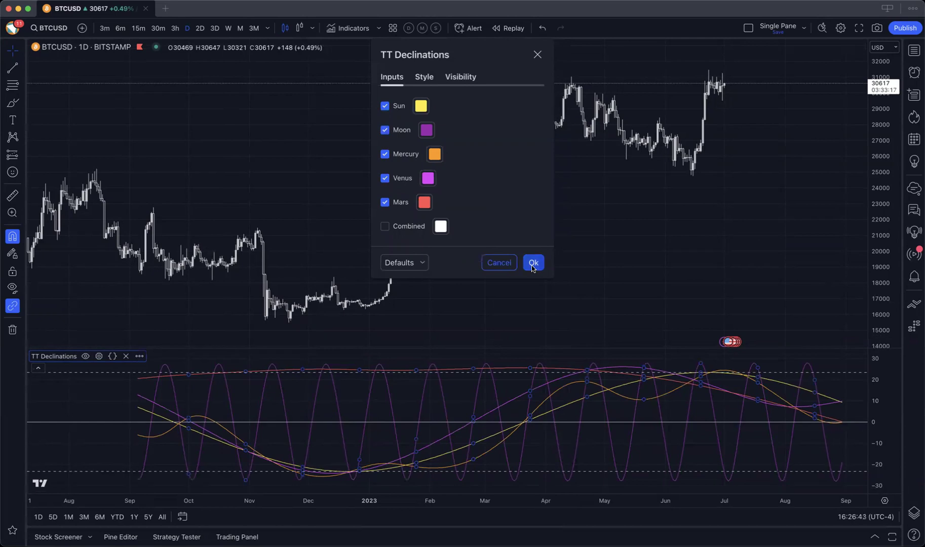
click(533, 262)
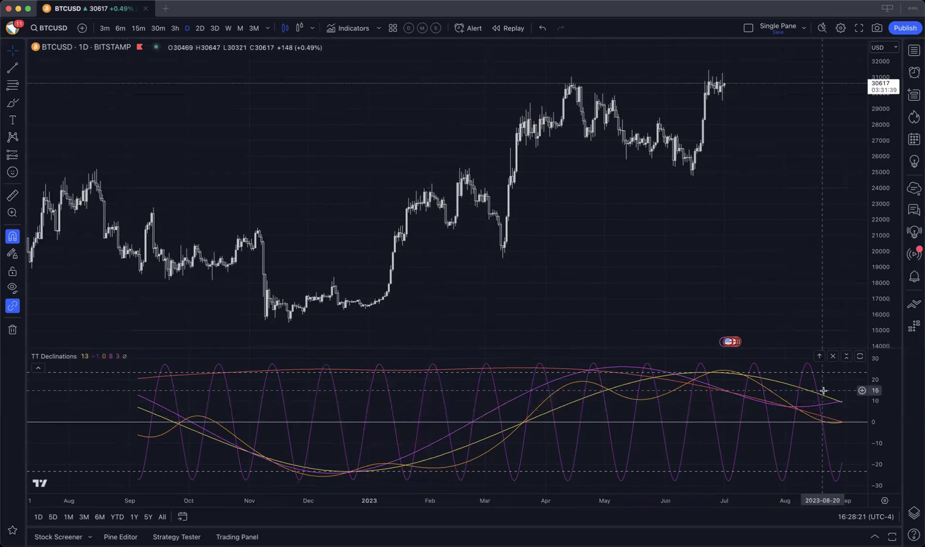
Adjust the chart view, then bring up the TT Declinations legend's More menu
scroll(663, 409, left, 5)
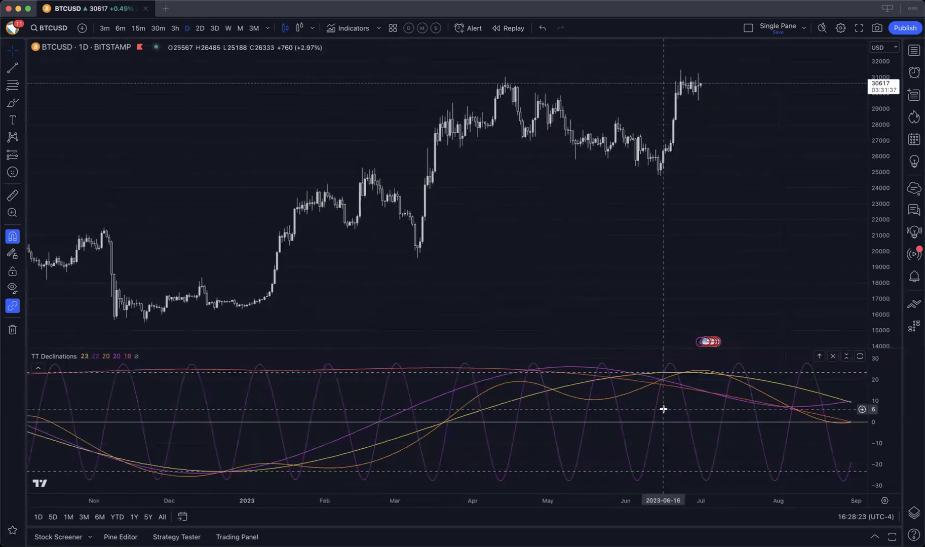
scroll(663, 409, up, 3)
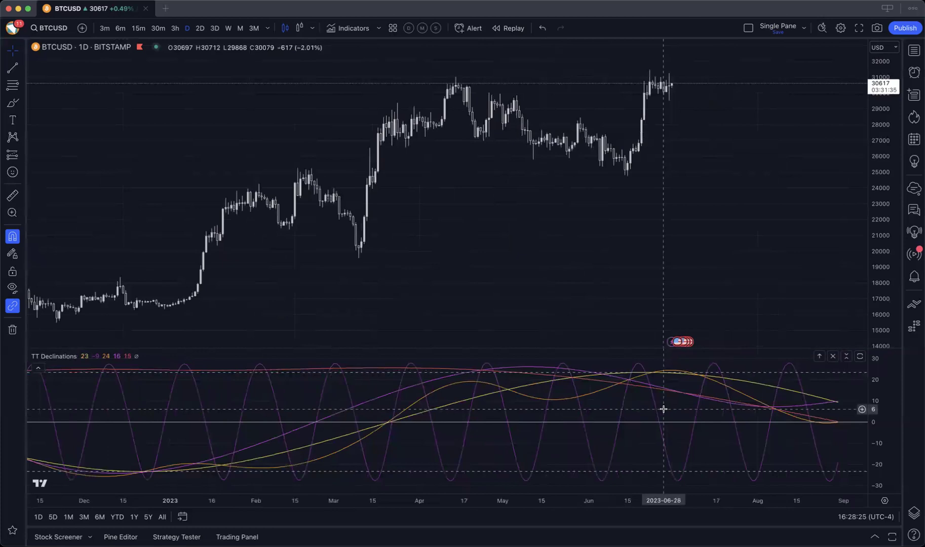
scroll(663, 409, down, 2)
scroll(659, 412, up, 3)
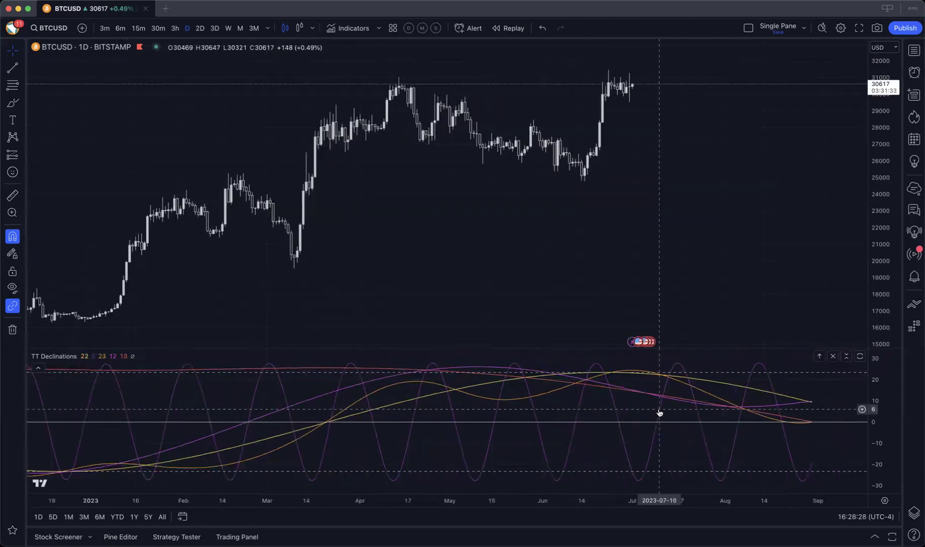
mouse_move(65, 361)
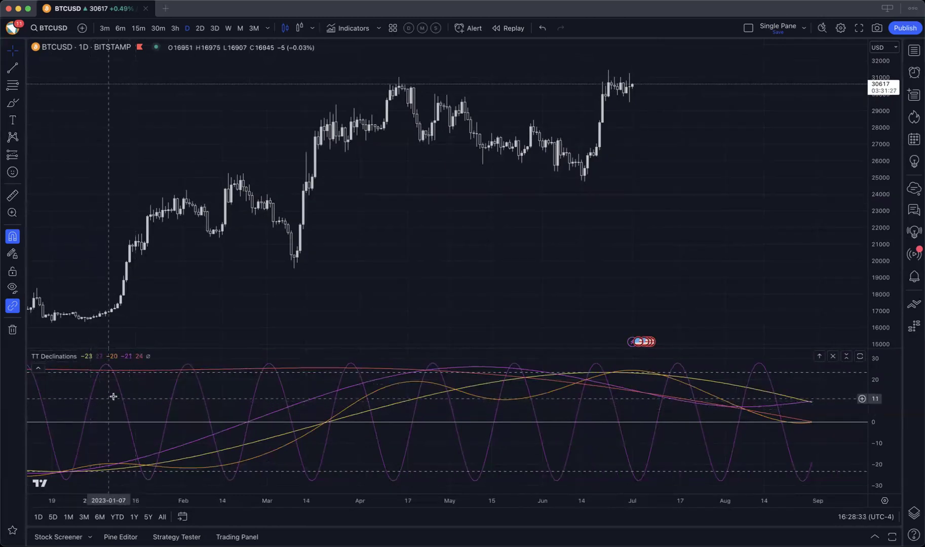
click(140, 356)
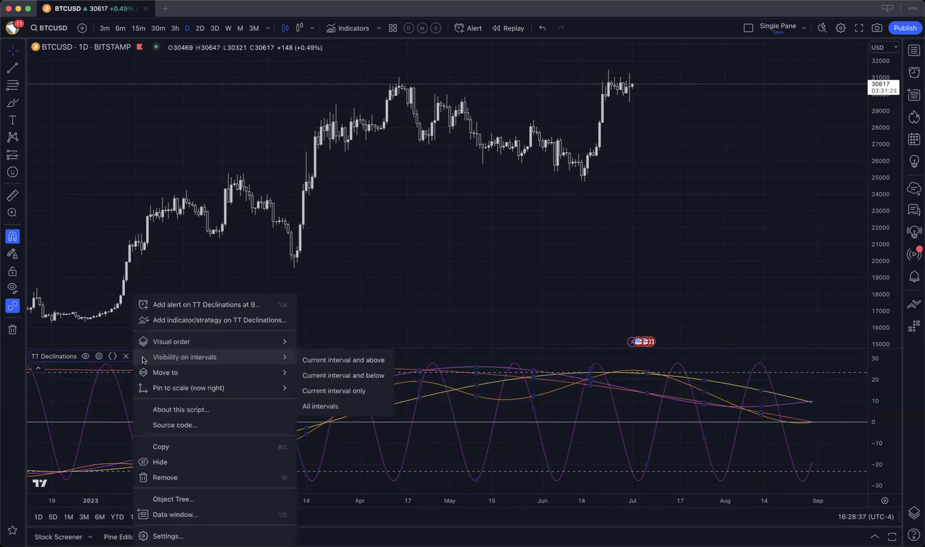
Move TT Declinations to the existing price pane above via its legend menu
click(102, 362)
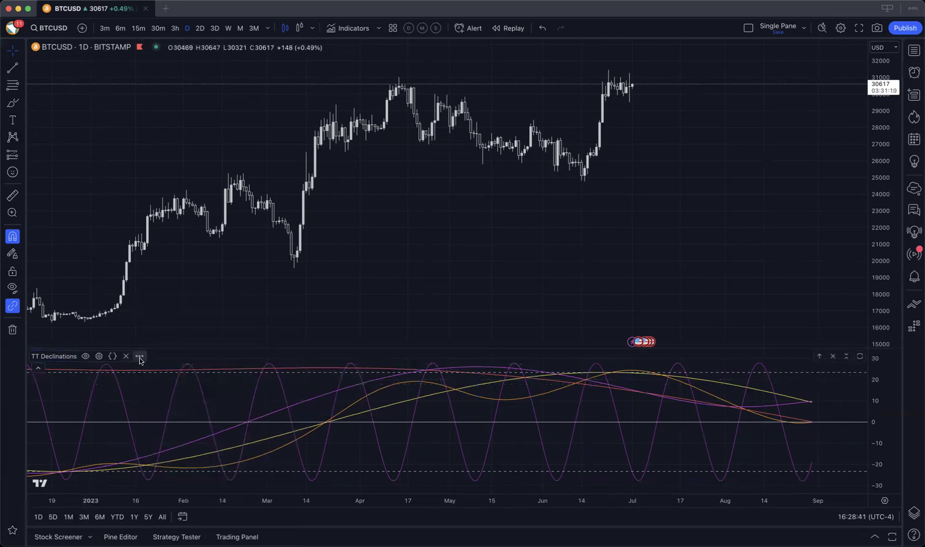
click(139, 356)
mouse_move(223, 376)
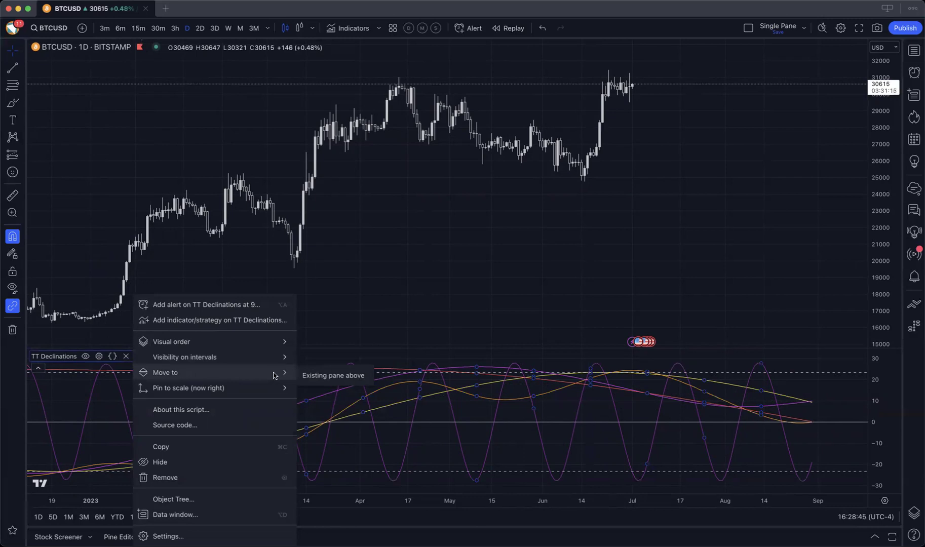
click(349, 382)
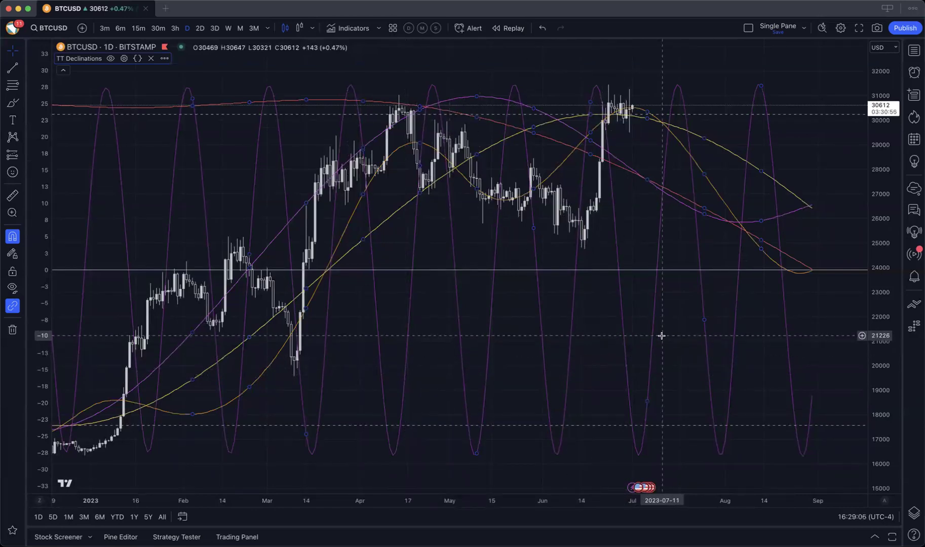
click(629, 213)
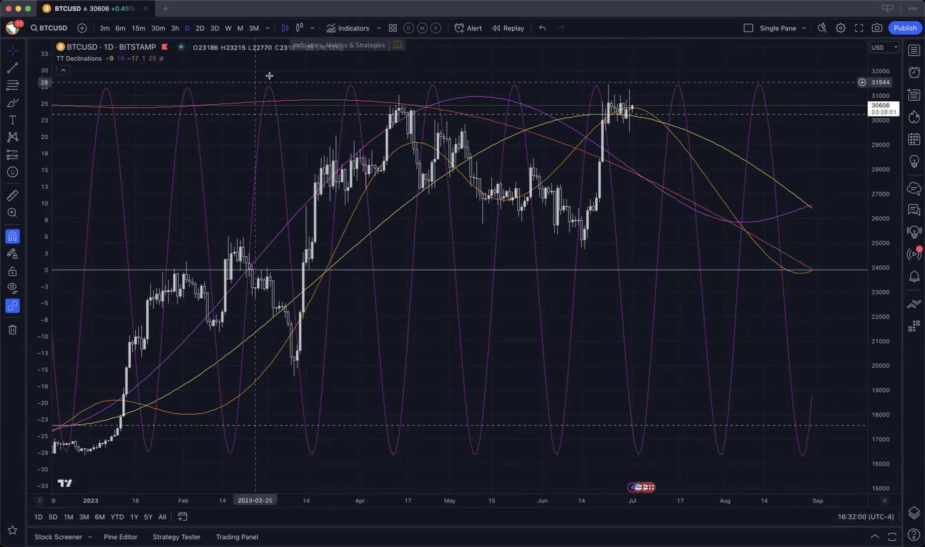
Add another Time Trades Declinations copy by searching 'time trades decl'
click(353, 29)
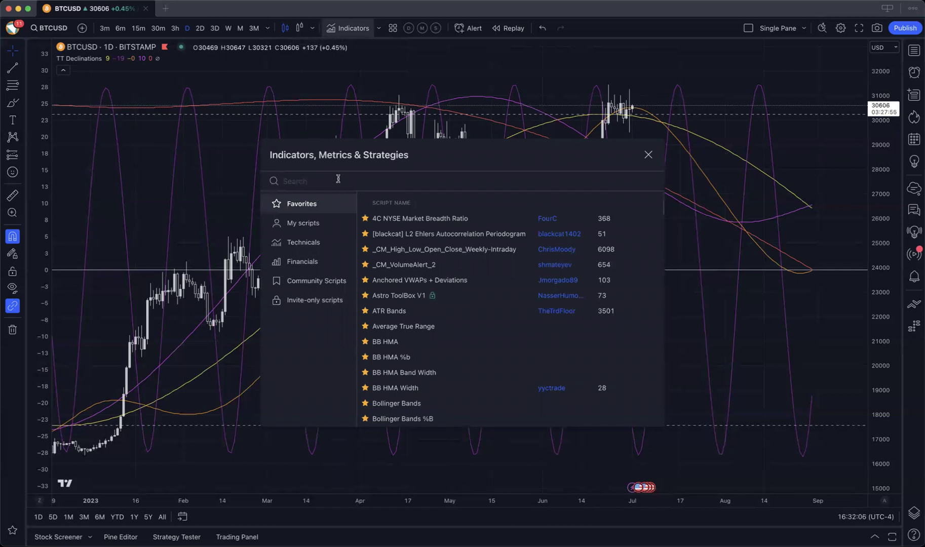
text(tt de)
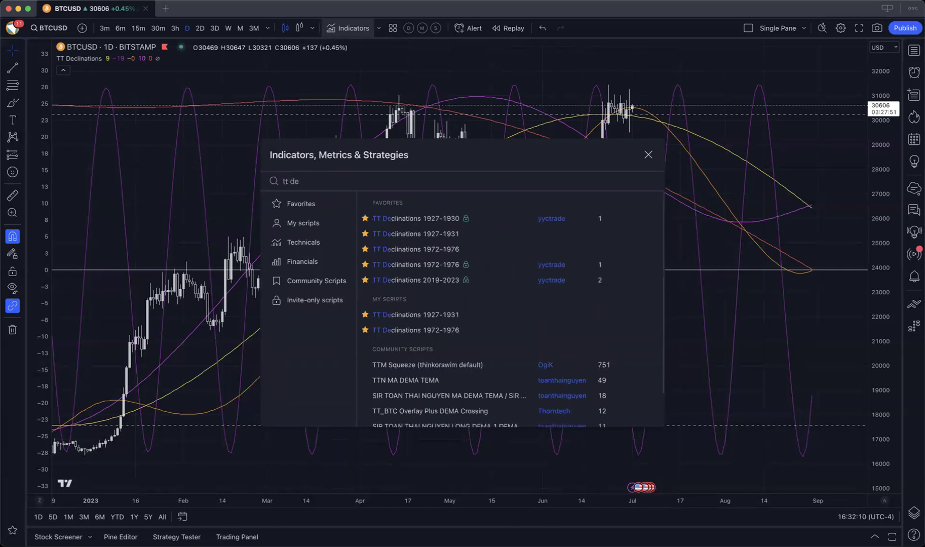
key(super+a)
text(time trades decl)
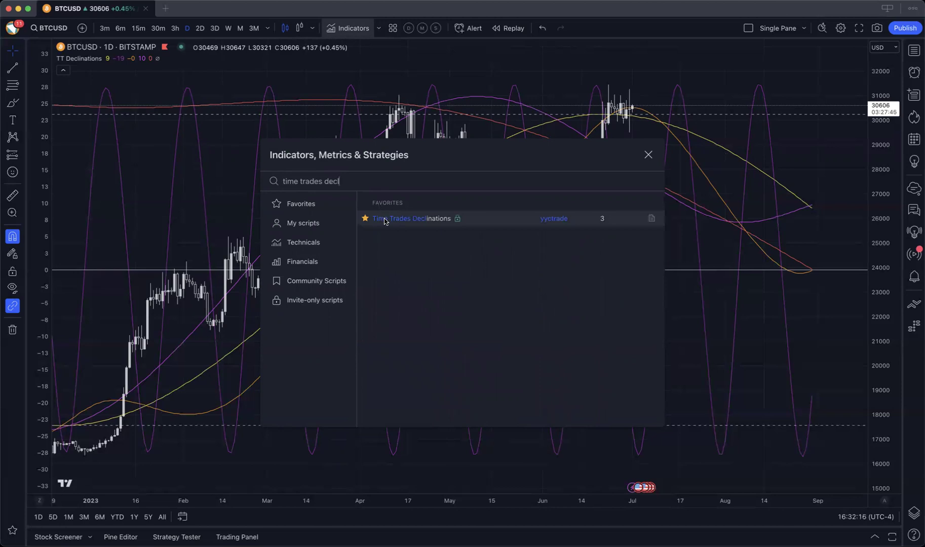
click(384, 221)
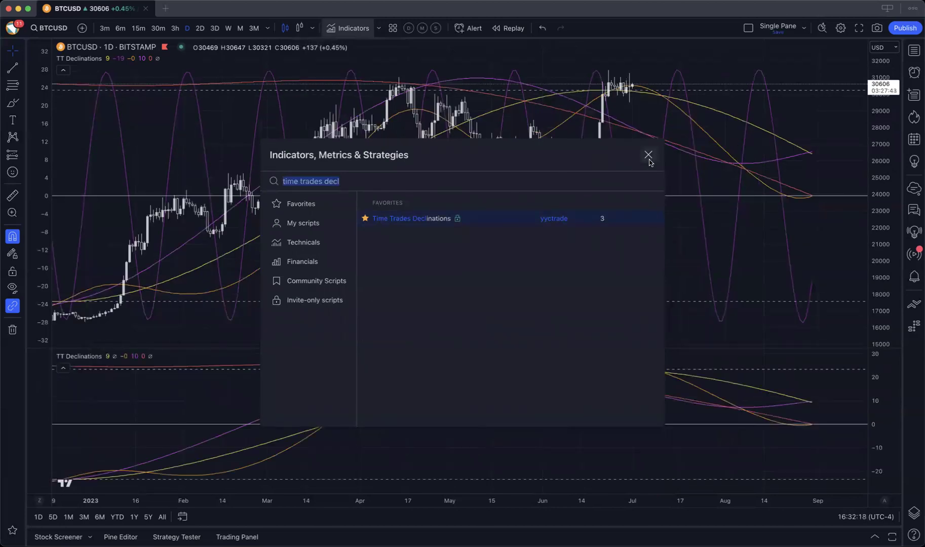
click(648, 155)
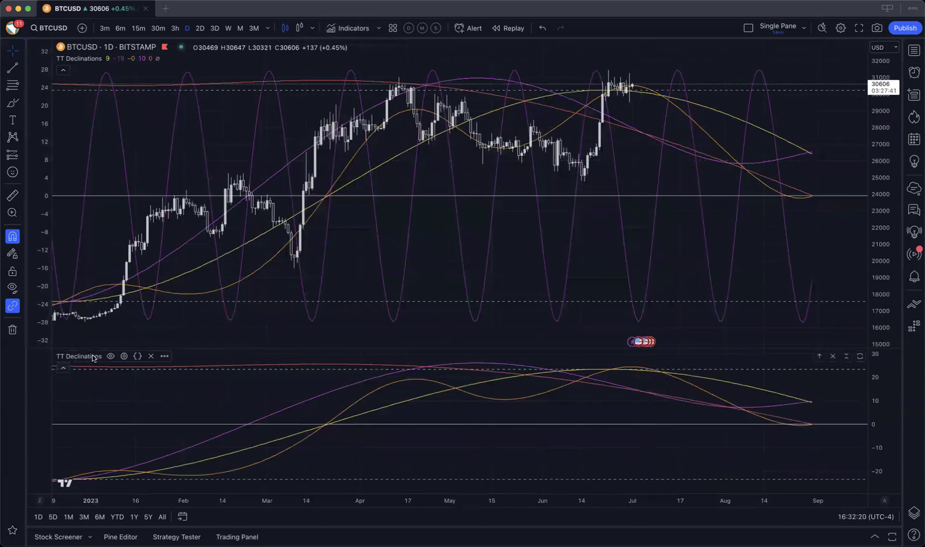
Move the second TT Declinations copy into the existing price pane above
click(161, 357)
mouse_move(162, 359)
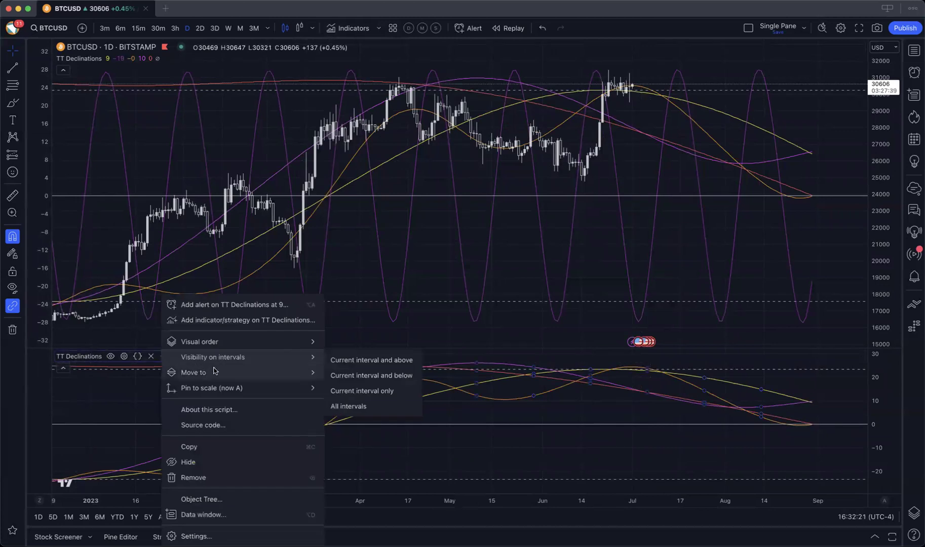
mouse_move(268, 372)
click(354, 376)
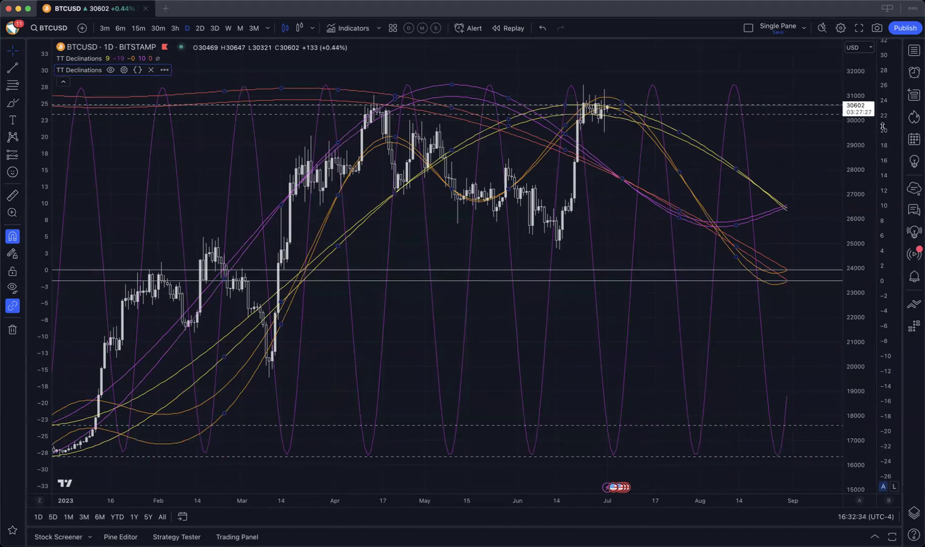
Invert the second TT Declinations copy's right-hand value scale
right_click(886, 145)
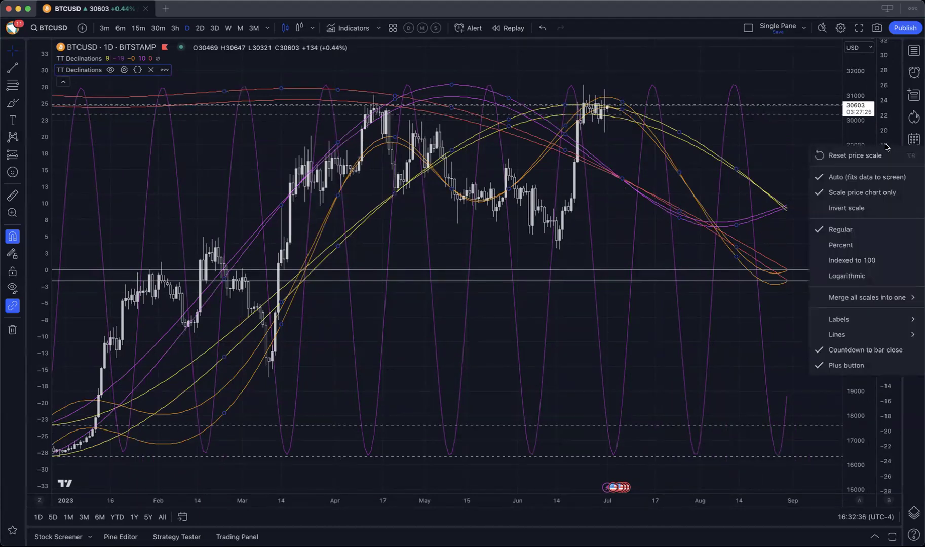
click(862, 209)
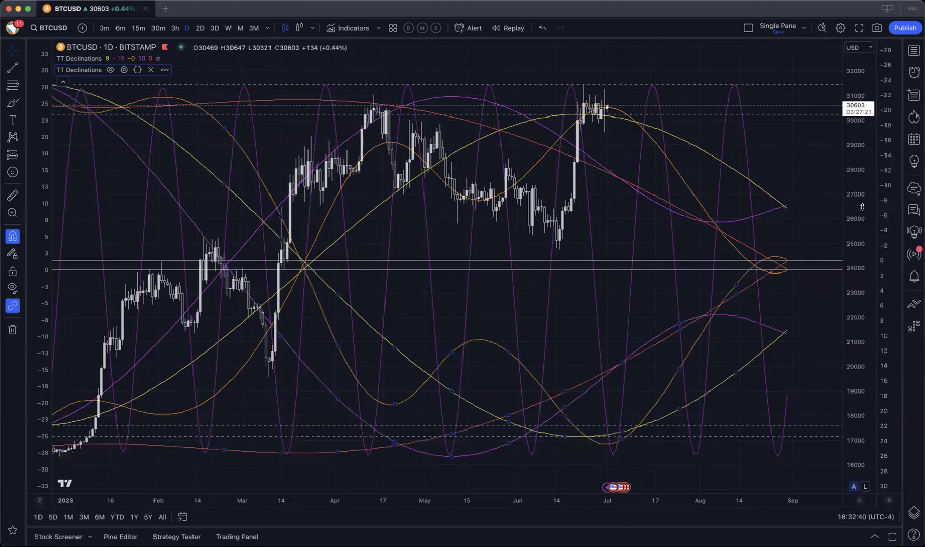
click(365, 229)
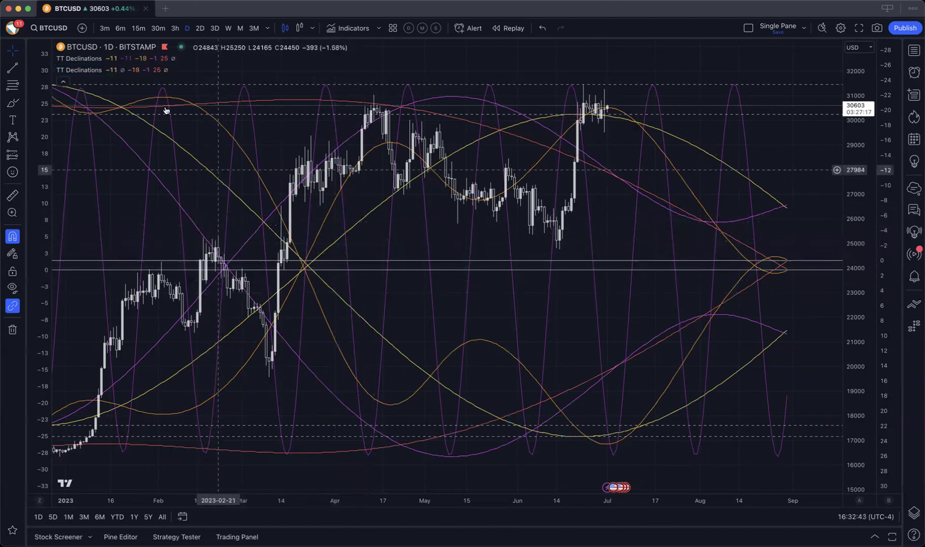